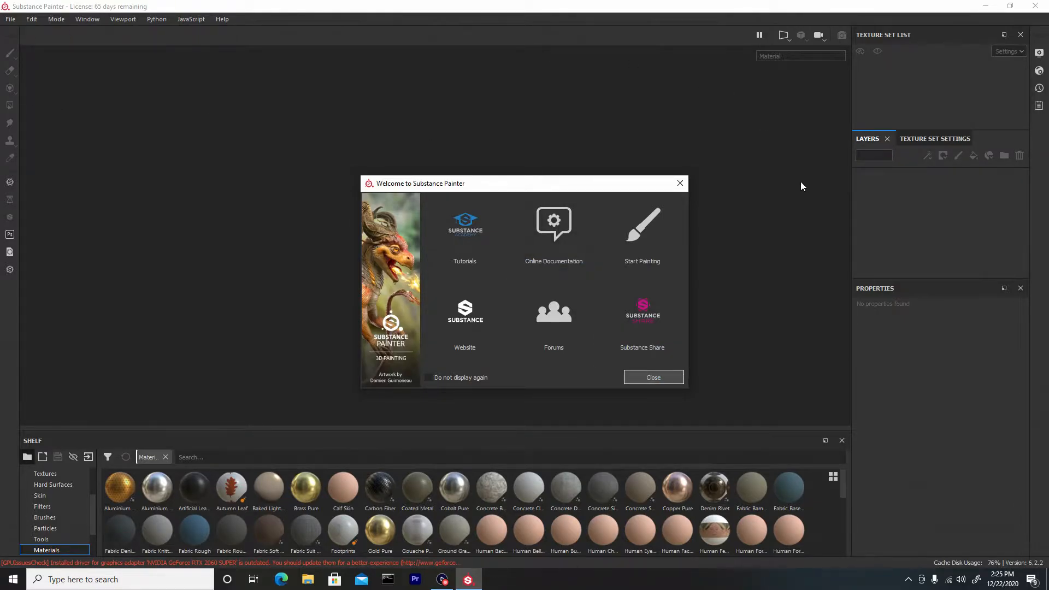
# Step: Close the welcome window and create a new project from the wallpanel1_low mesh in the Low Poly folder with default settings
pyautogui.click(660, 380)
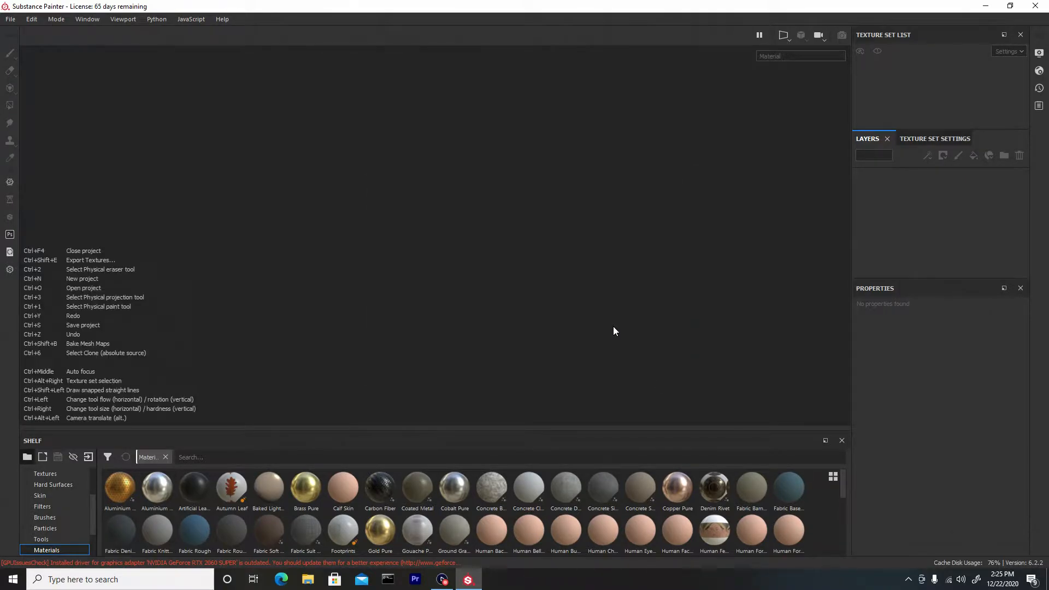
pyautogui.hotkey('ctrl', 'n')
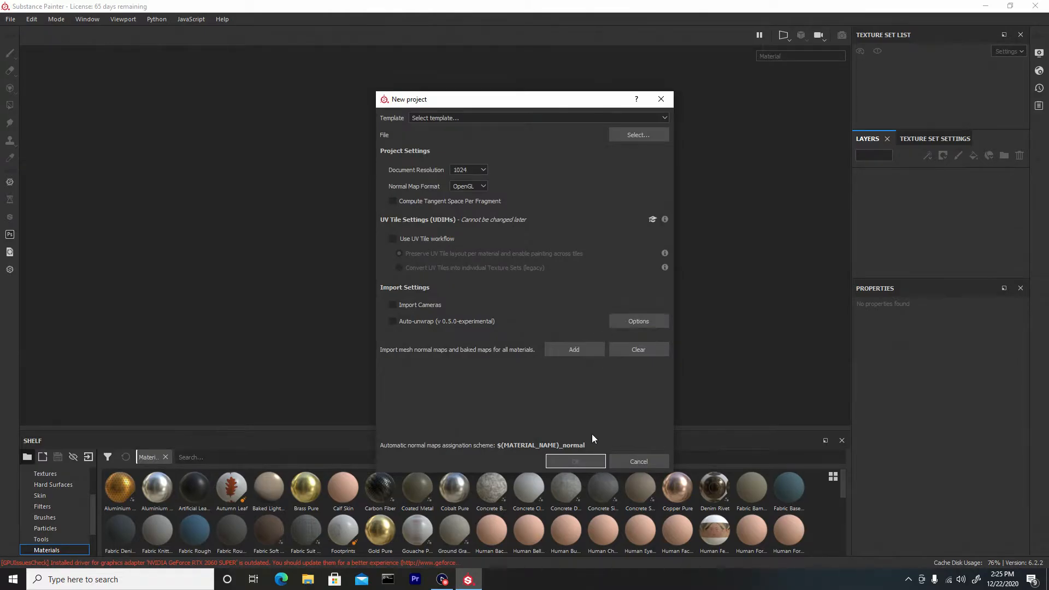
pyautogui.click(637, 461)
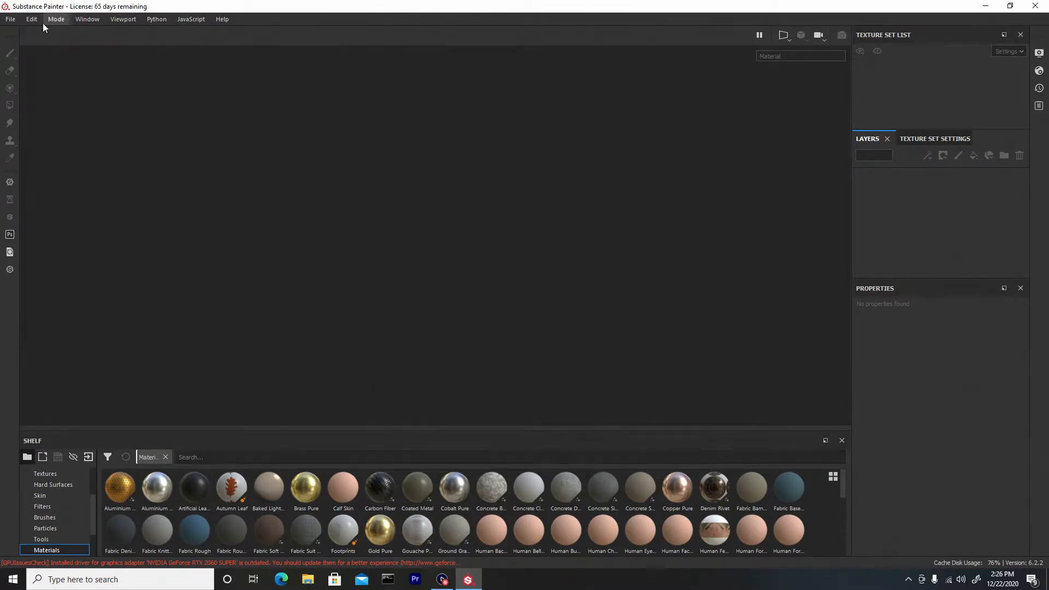
pyautogui.click(9, 20)
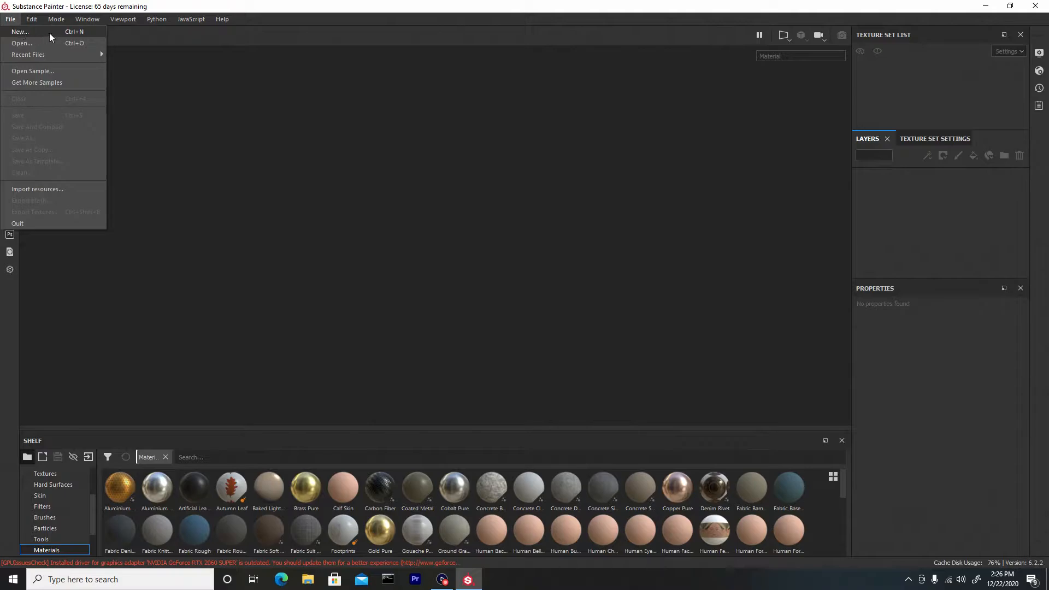
pyautogui.click(71, 32)
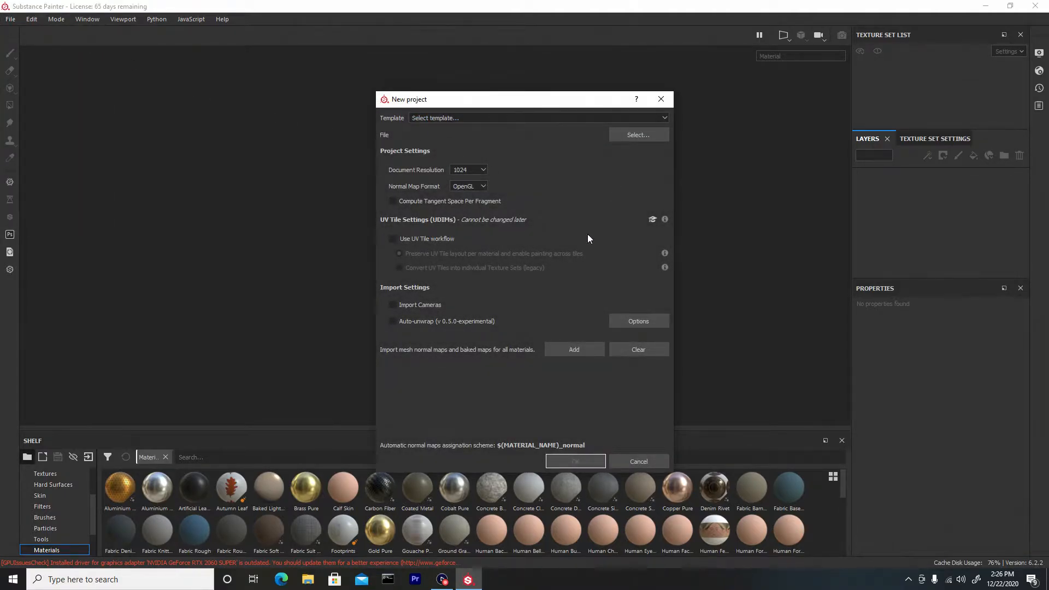
pyautogui.click(637, 136)
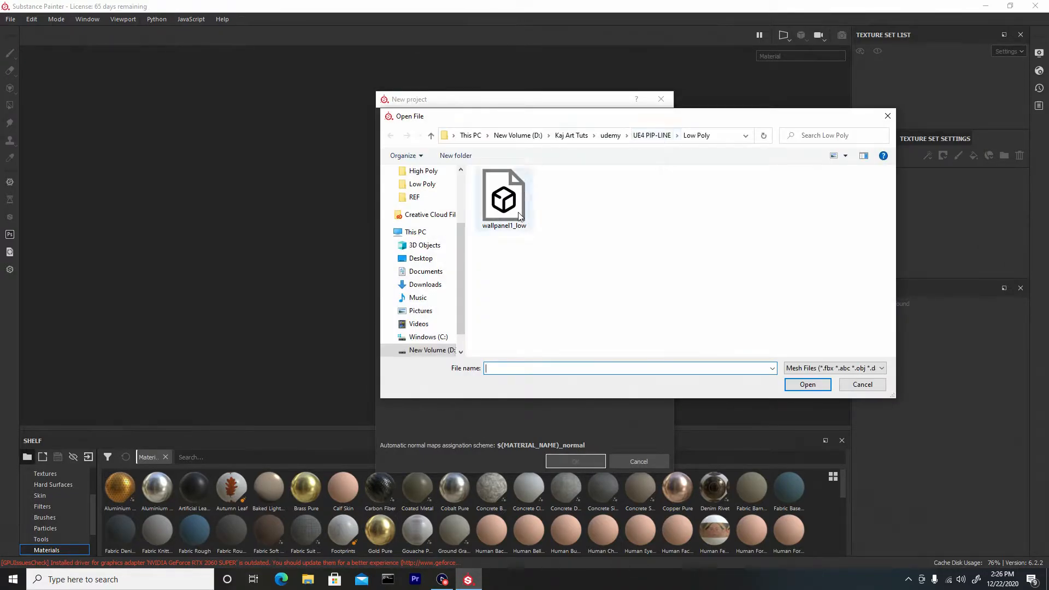
pyautogui.click(651, 136)
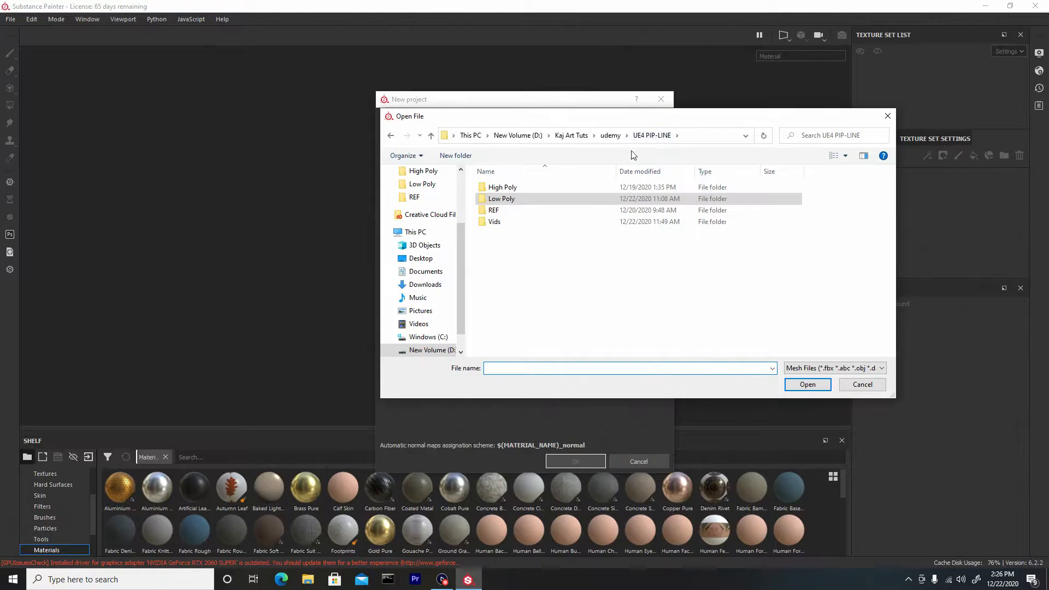
pyautogui.doubleClick(504, 201)
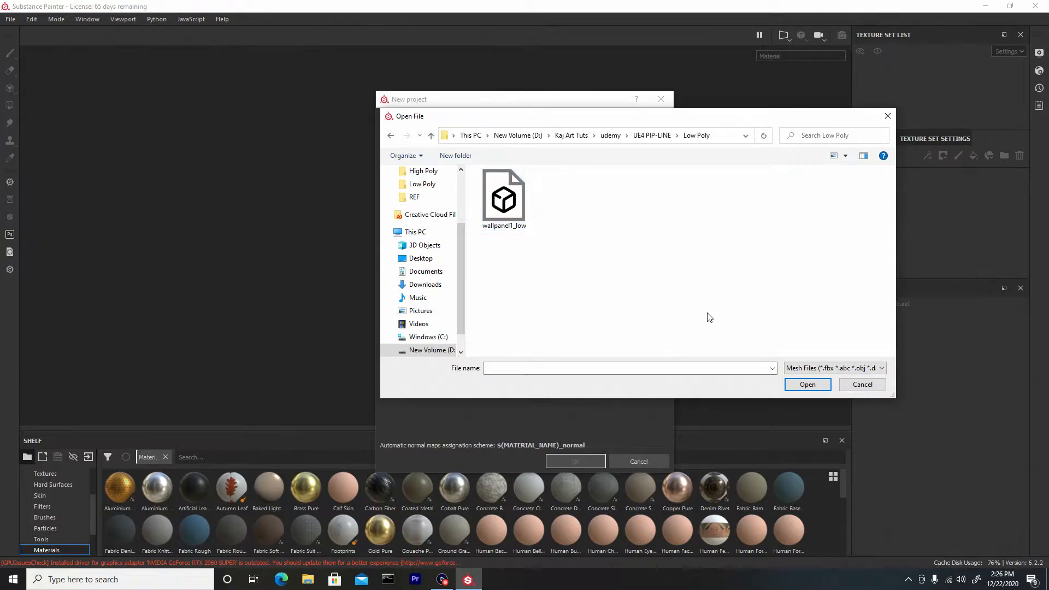
pyautogui.click(509, 208)
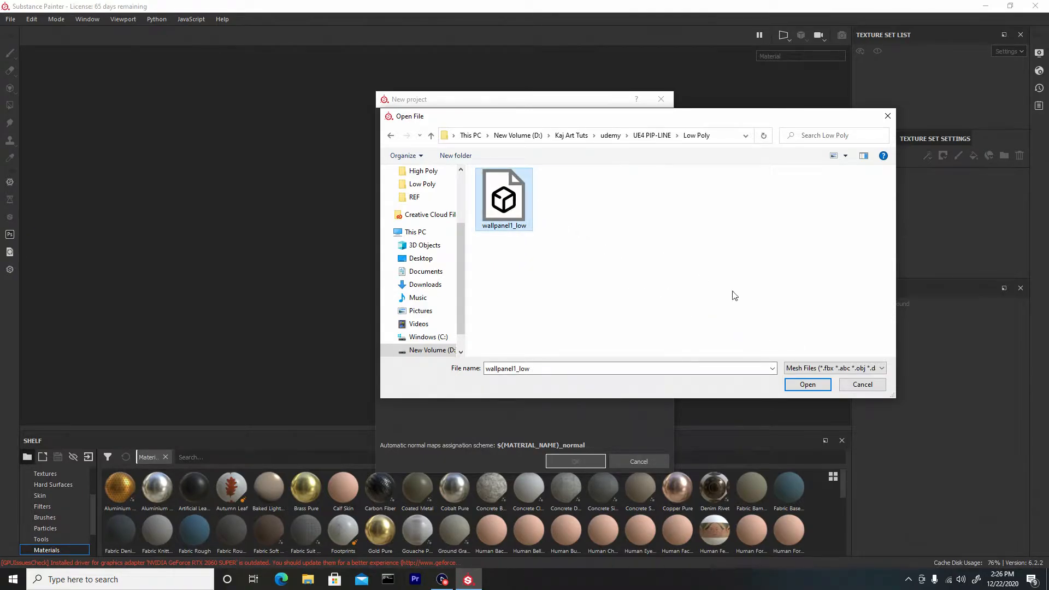
pyautogui.click(808, 385)
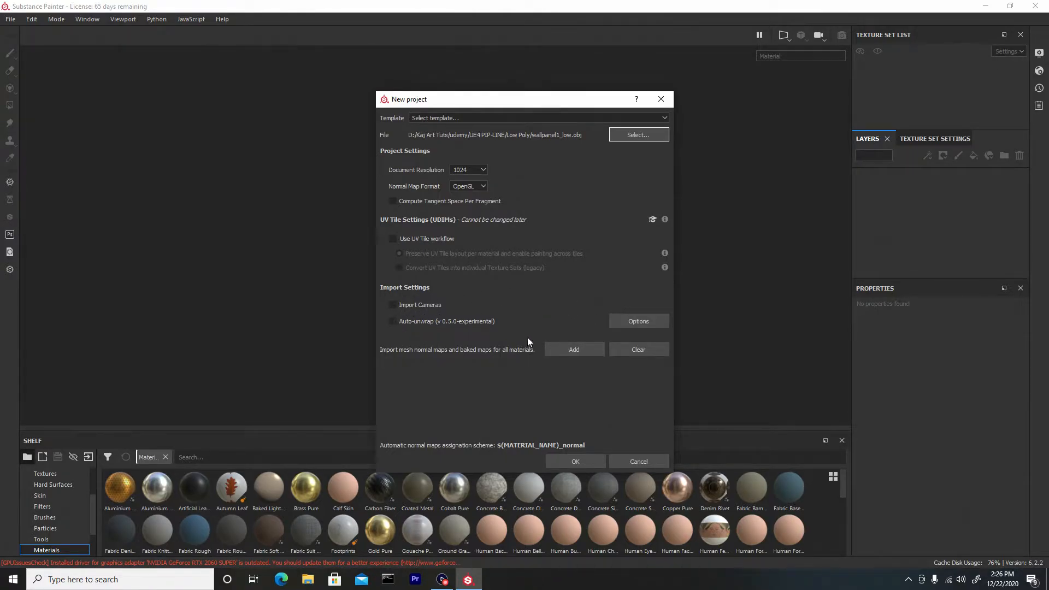
pyautogui.click(577, 462)
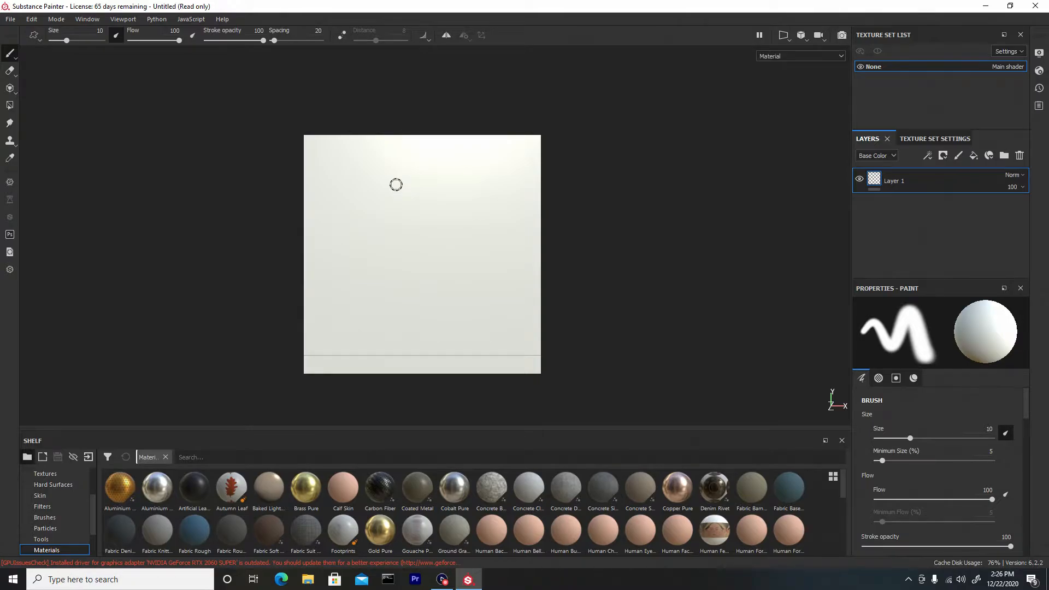
# Step: Compare the split 3D/2D view with the 3D-only view, finishing on the 3D-only view
pyautogui.press('F1')
pyautogui.press('F2')
pyautogui.press('F1')
pyautogui.press('F2')
pyautogui.press('F1')
pyautogui.press('F2')
pyautogui.press('F1')
pyautogui.press('F2')
pyautogui.press('F1')
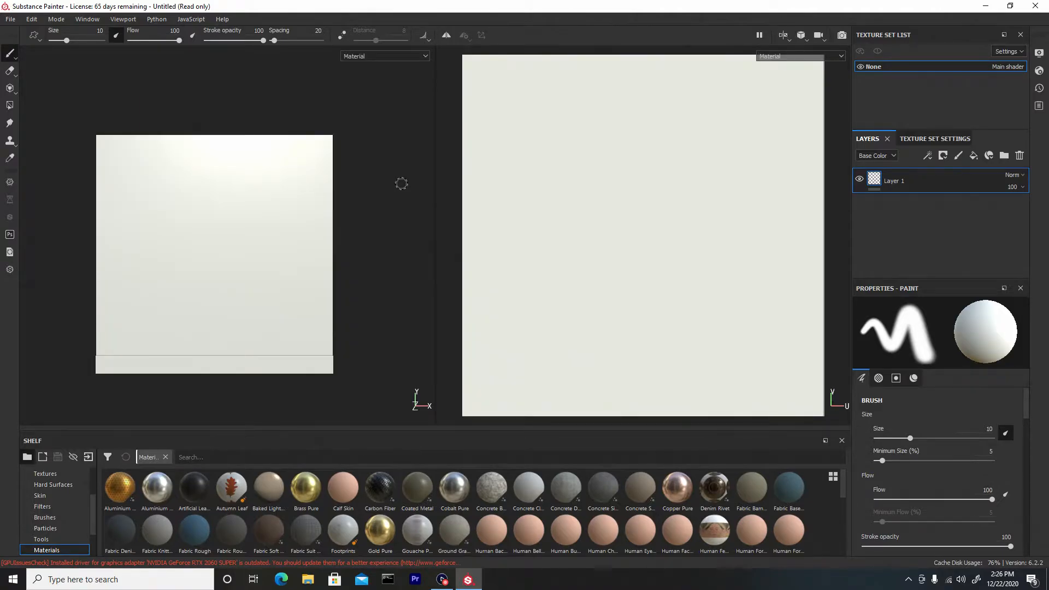
pyautogui.press('F2')
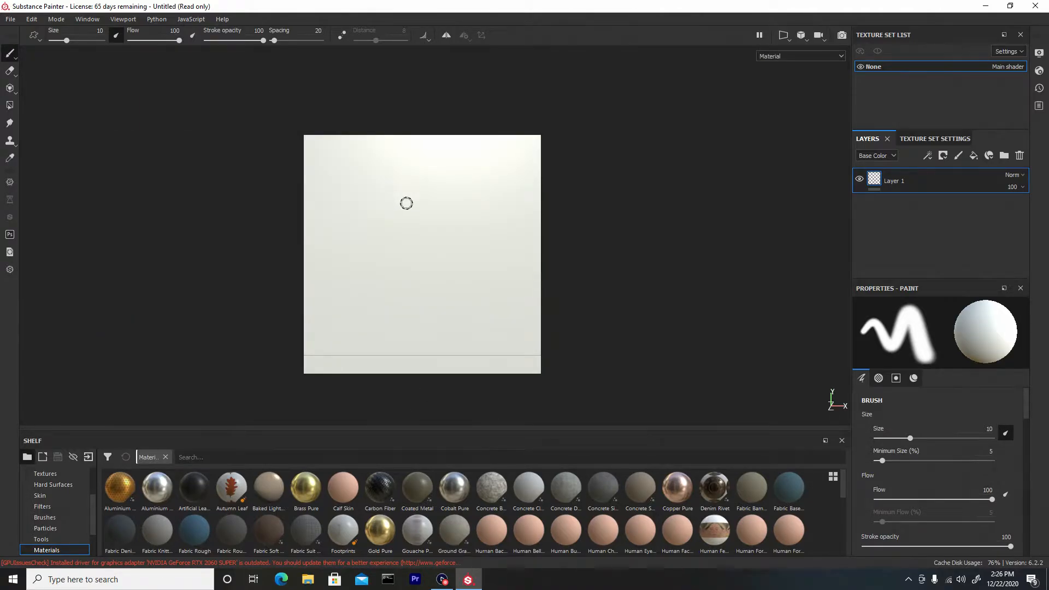
# Step: Examine the wall panel mesh by orbiting, panning, zooming and reframing it, and rotate the environment lighting
pyautogui.scroll(2, 407, 203)
pyautogui.scroll(-1, 408, 203)
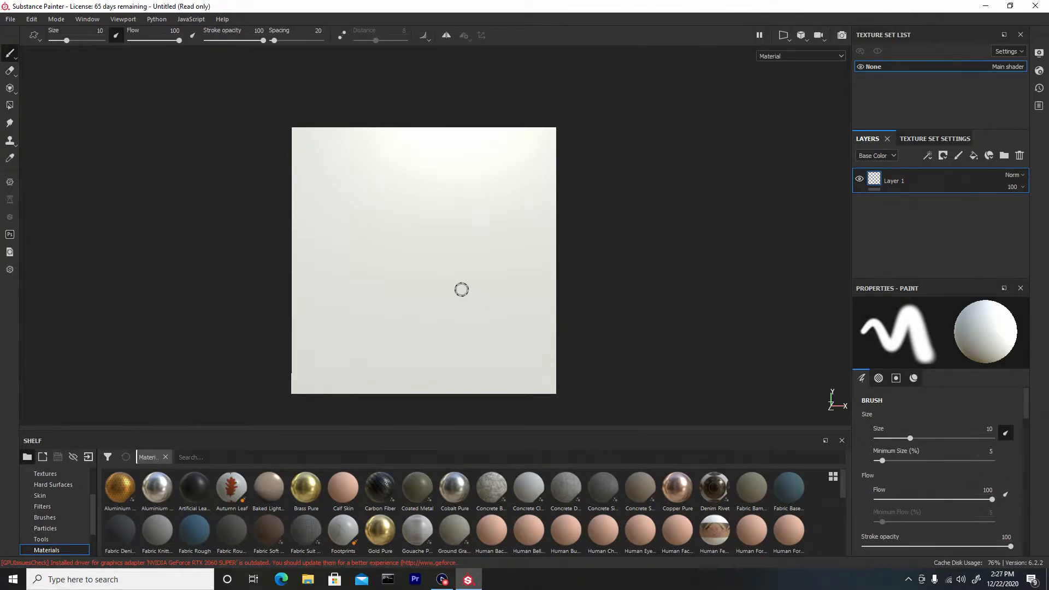
pyautogui.moveTo(231, 253)
pyautogui.keyDown('alt'); pyautogui.mouseDown()
pyautogui.moveTo(295, 270)
pyautogui.moveTo(599, 263)
pyautogui.moveTo(338, 263)
pyautogui.moveTo(147, 248)
pyautogui.moveTo(342, 264)
pyautogui.moveTo(744, 260)
pyautogui.moveTo(444, 286)
pyautogui.moveTo(149, 276)
pyautogui.moveTo(361, 281)
pyautogui.moveTo(431, 277)
pyautogui.moveTo(253, 262)
pyautogui.moveTo(611, 248)
pyautogui.moveTo(581, 248)
pyautogui.mouseUp(); pyautogui.keyUp('alt')
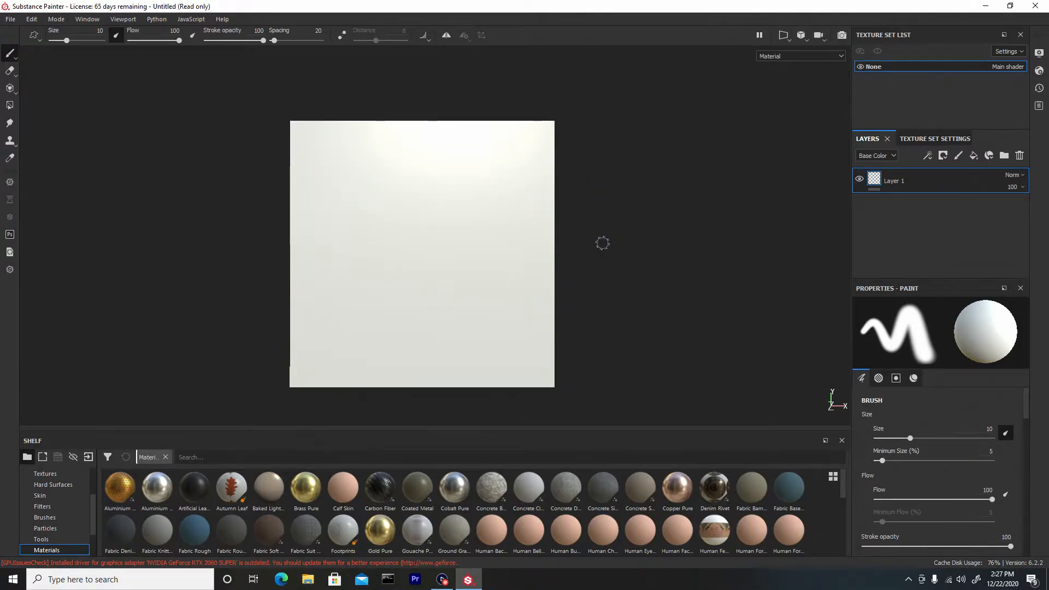
pyautogui.keyDown('alt'); pyautogui.moveTo(581, 262); pyautogui.dragTo(639, 253, button='middle'); pyautogui.keyUp('alt')
pyautogui.keyDown('alt'); pyautogui.moveTo(658, 335); pyautogui.dragTo(641, 215, button='right'); pyautogui.keyUp('alt')
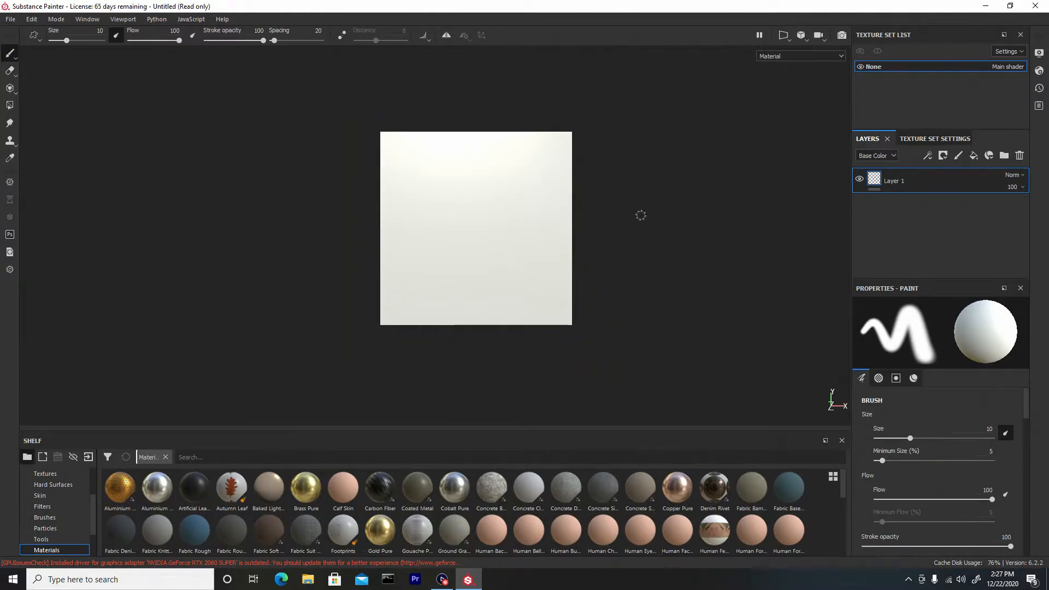
pyautogui.press('f')
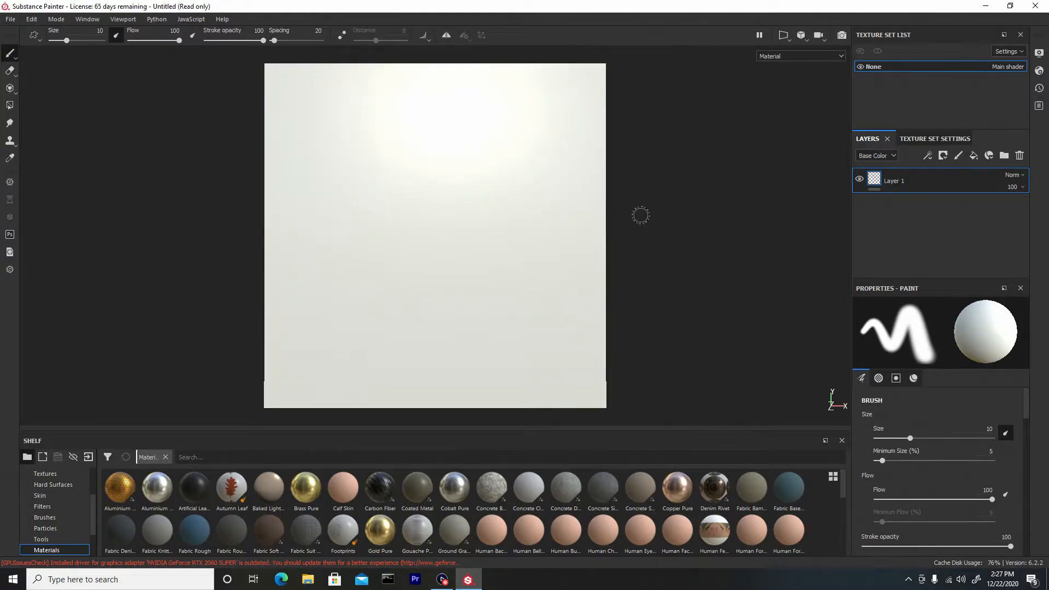
pyautogui.keyDown('alt'); pyautogui.moveTo(705, 224); pyautogui.dragTo(223, 232, button='middle'); pyautogui.keyUp('alt')
pyautogui.press('f')
pyautogui.keyDown('alt'); pyautogui.moveTo(647, 318); pyautogui.dragTo(637, 279, button='right'); pyautogui.keyUp('alt')
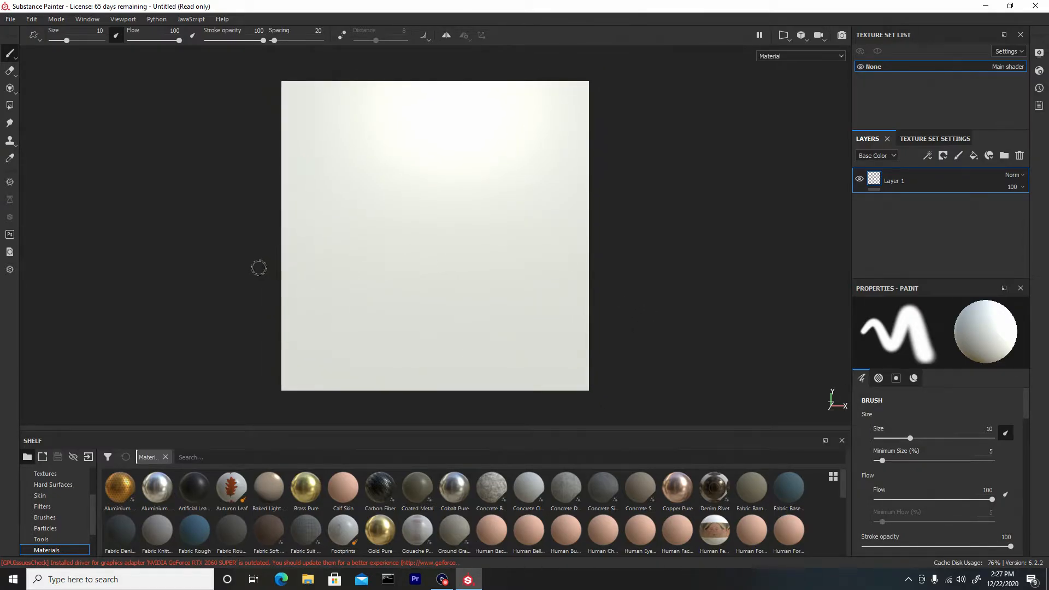
pyautogui.moveTo(155, 251)
pyautogui.keyDown('shift'); pyautogui.mouseDown(button='right')
pyautogui.moveTo(138, 241)
pyautogui.moveTo(719, 239)
pyautogui.moveTo(572, 235)
pyautogui.moveTo(325, 237)
pyautogui.moveTo(770, 251)
pyautogui.moveTo(271, 270)
pyautogui.moveTo(98, 263)
pyautogui.moveTo(141, 265)
pyautogui.mouseUp(button='right'); pyautogui.keyUp('shift')
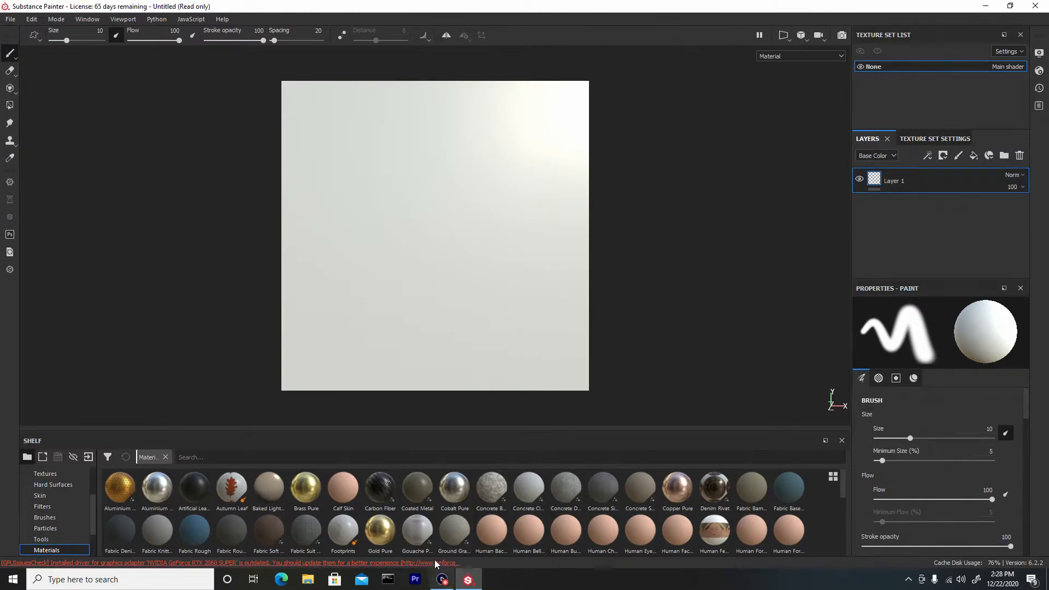
# Step: Open the mesh map baking settings for the texture set and set the output size to 4096
pyautogui.click(923, 140)
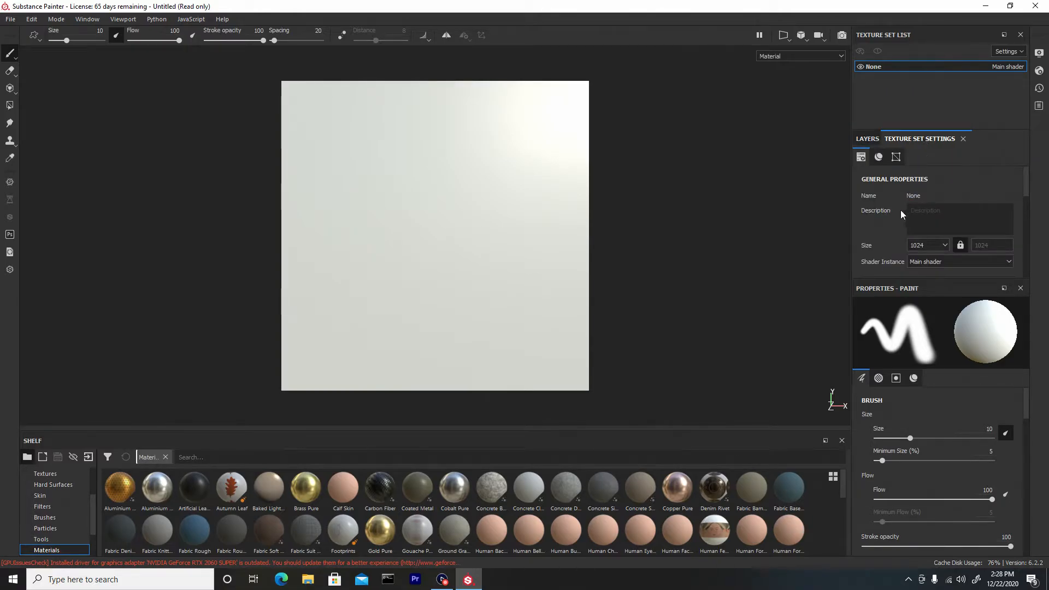
pyautogui.scroll(-5, 877, 208)
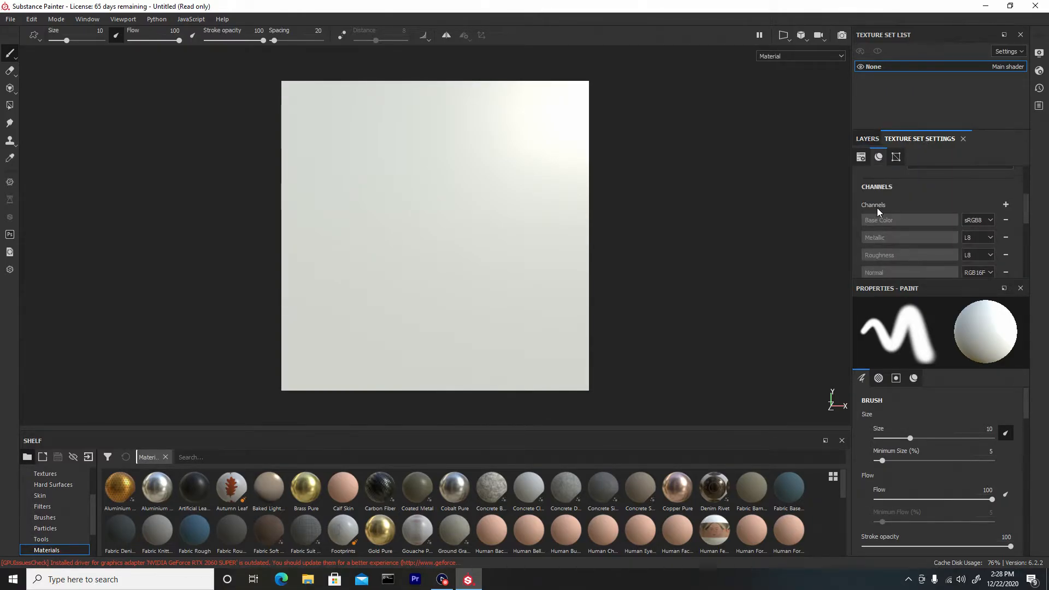
pyautogui.scroll(-6, 877, 199)
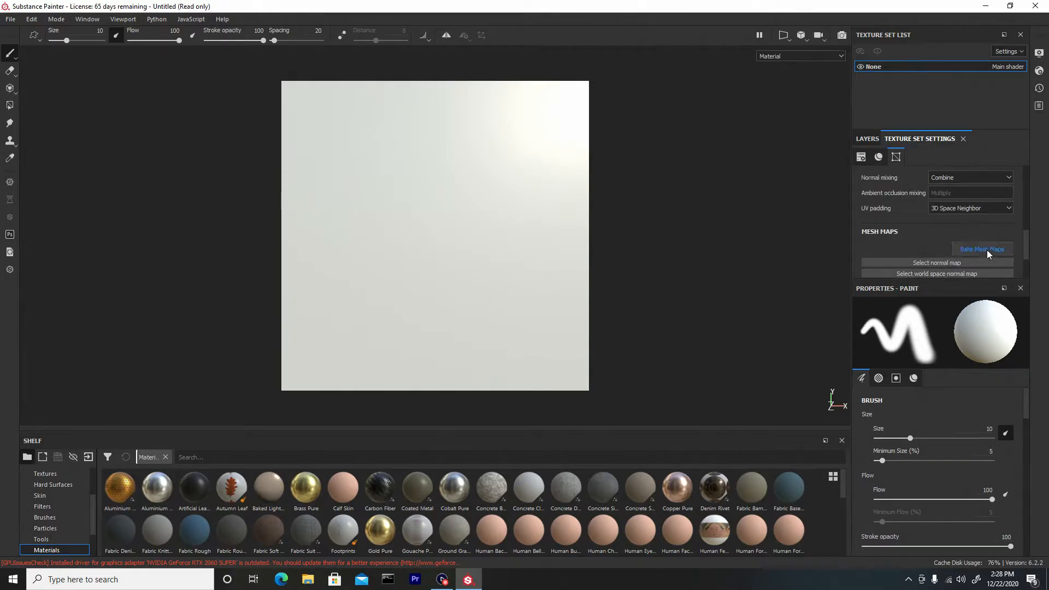
pyautogui.click(987, 250)
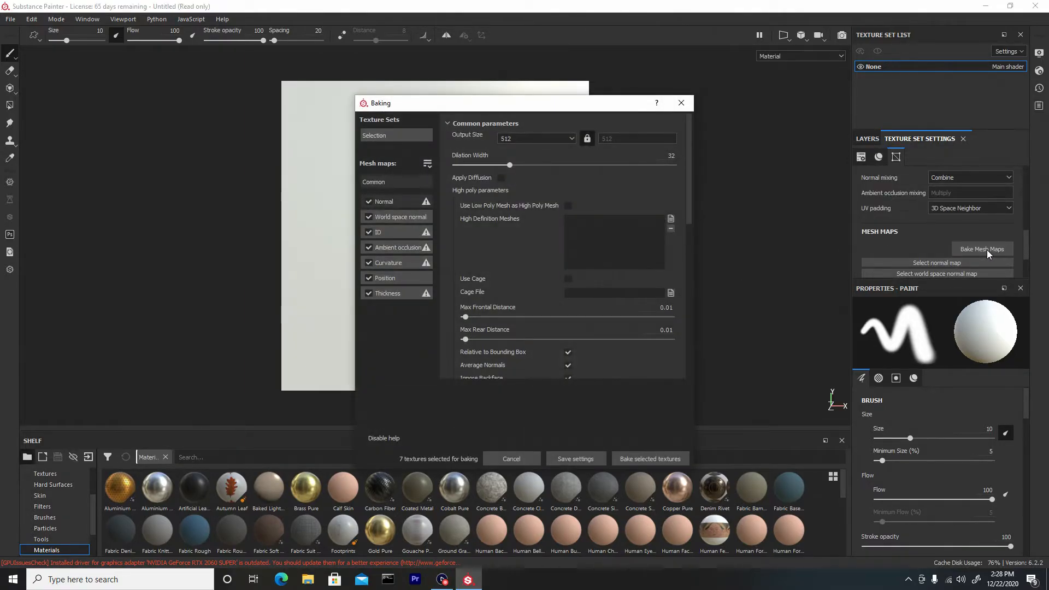
pyautogui.click(520, 139)
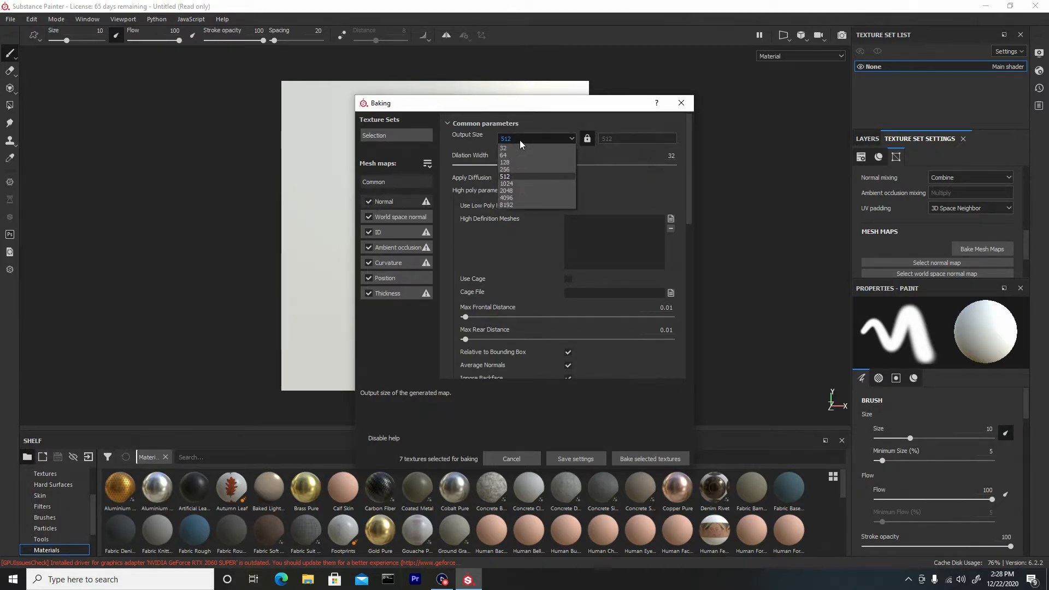
pyautogui.click(519, 197)
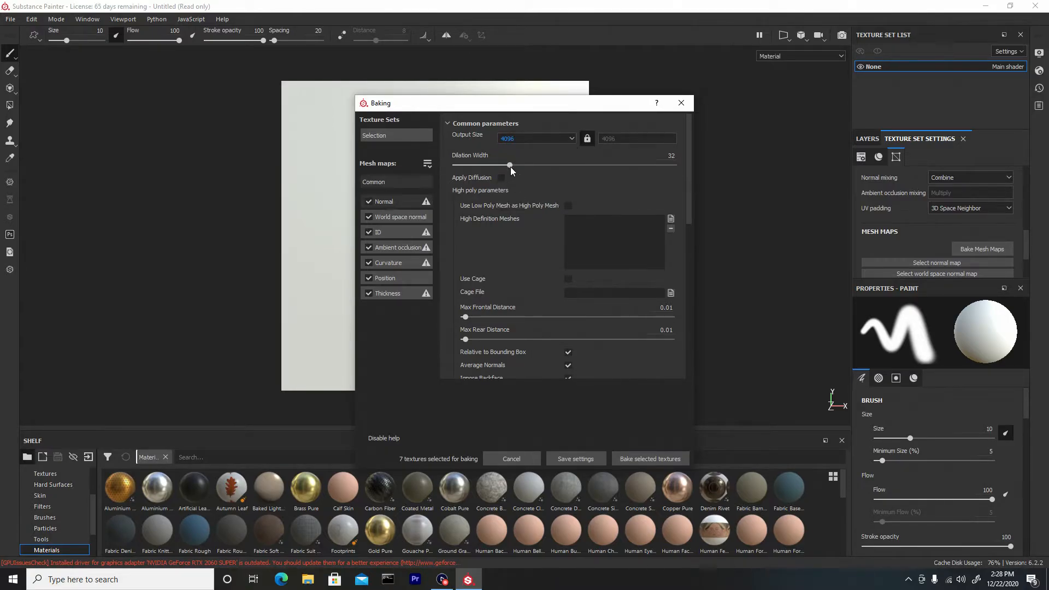
pyautogui.click(516, 136)
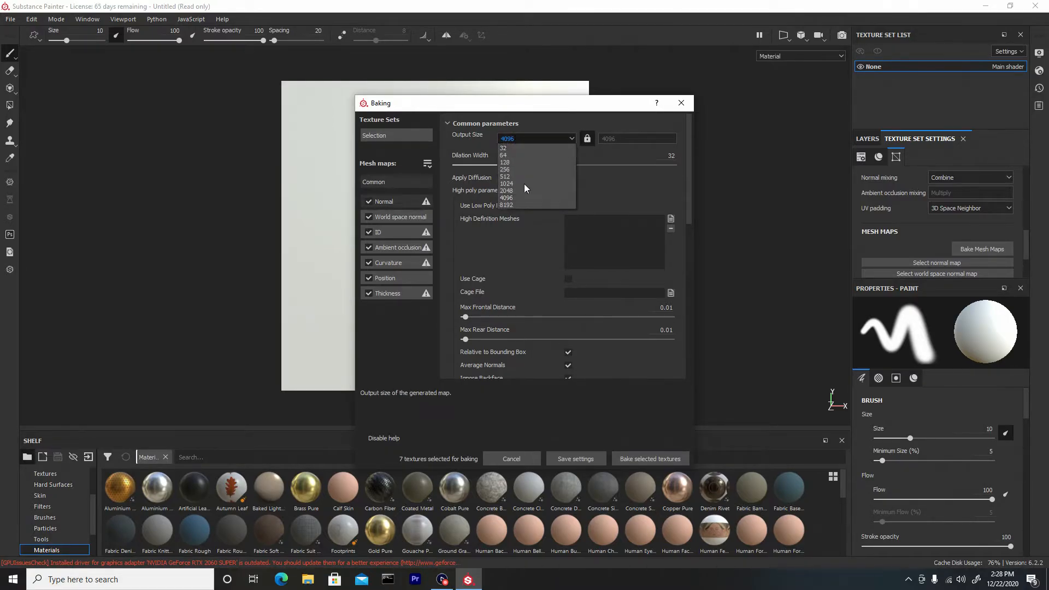
pyautogui.click(524, 140)
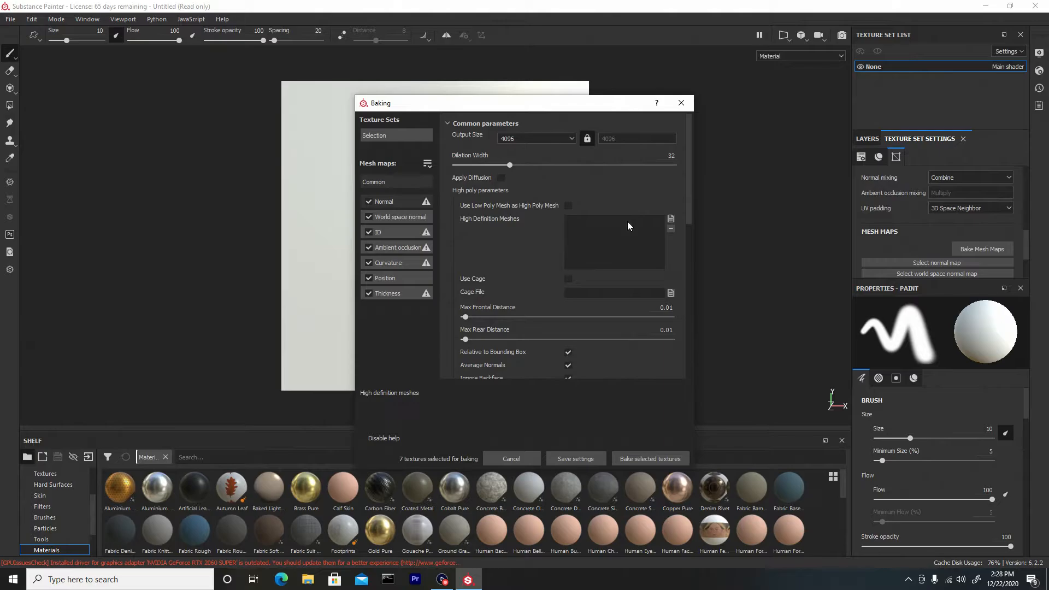
# Step: Add wallpanel1_high from the High Poly folder as the high definition mesh for baking
pyautogui.click(671, 219)
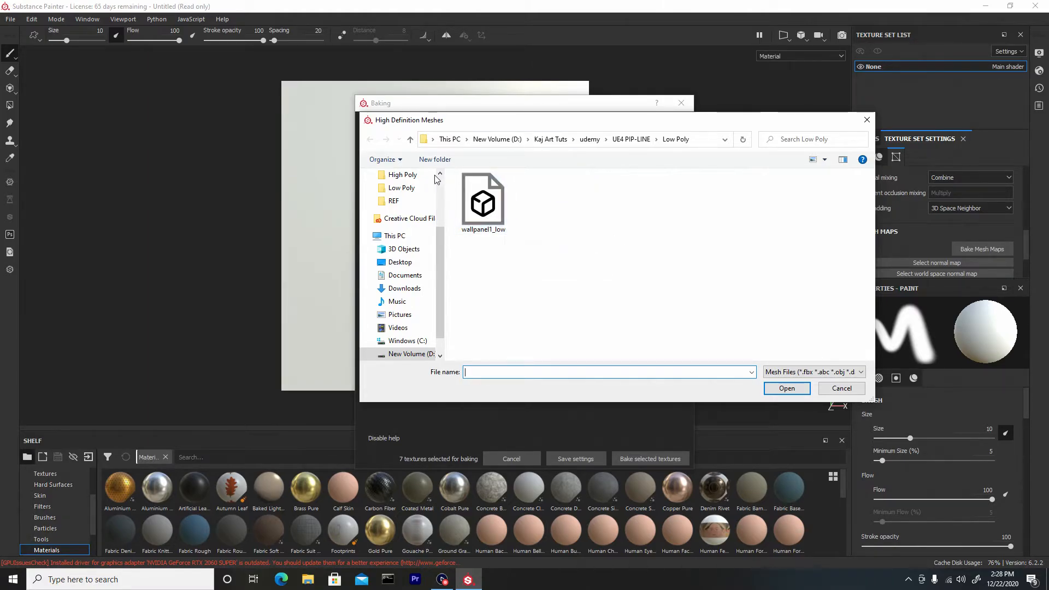
pyautogui.click(631, 139)
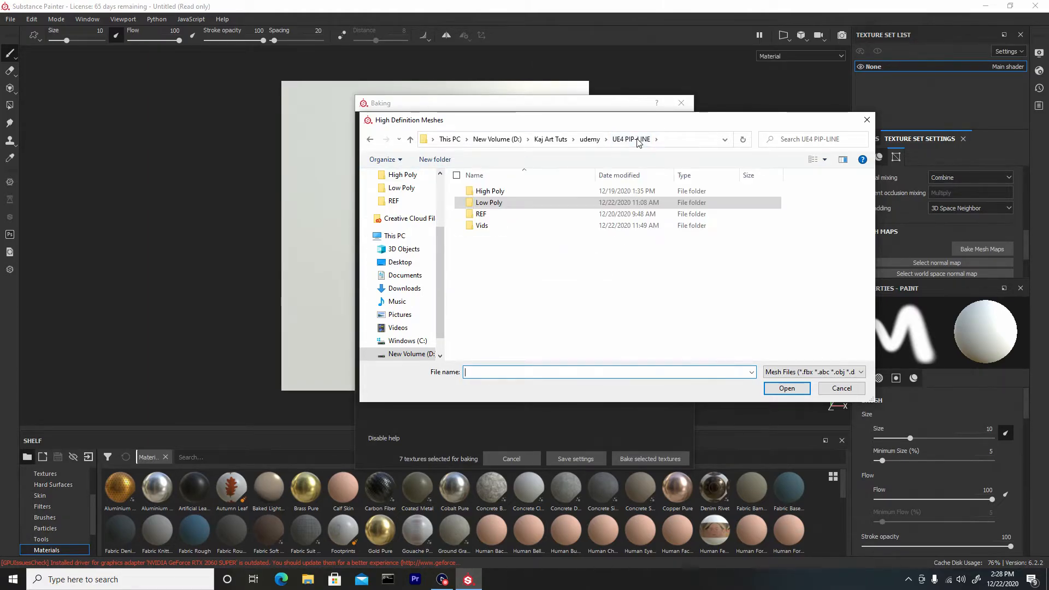
pyautogui.doubleClick(513, 193)
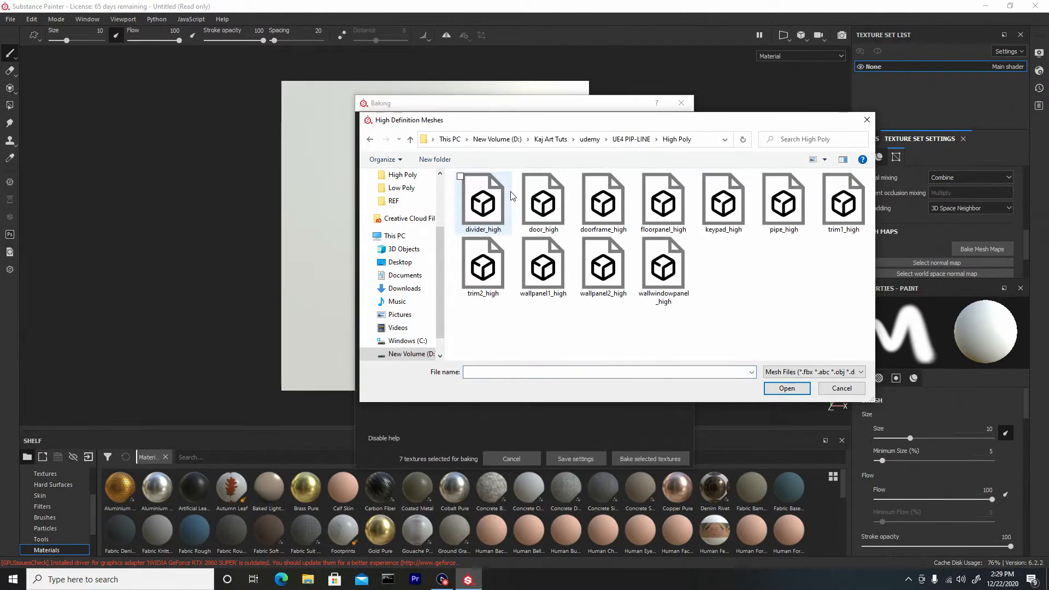
pyautogui.click(546, 281)
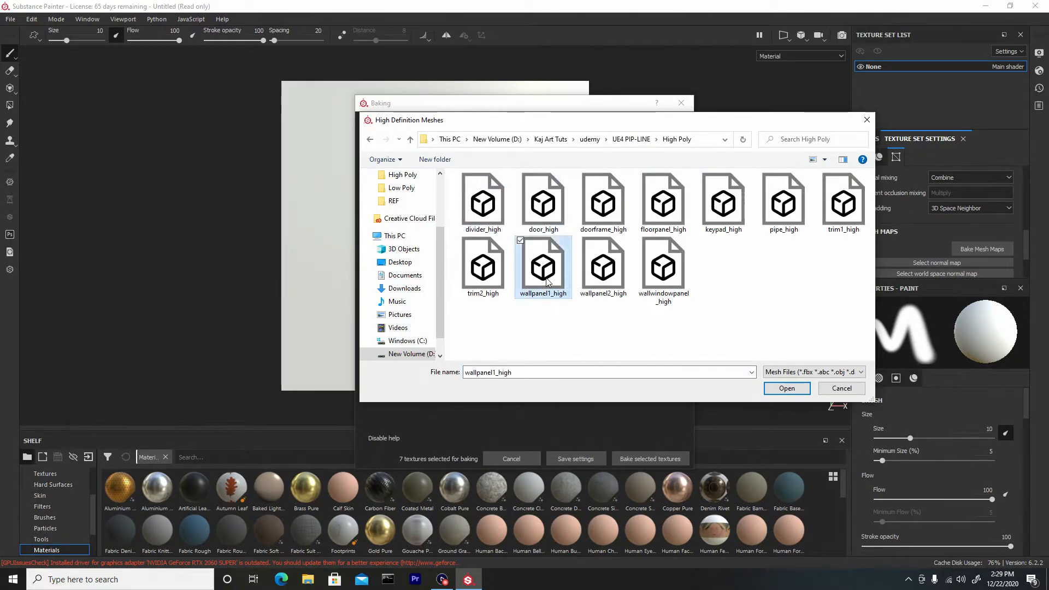
pyautogui.click(786, 388)
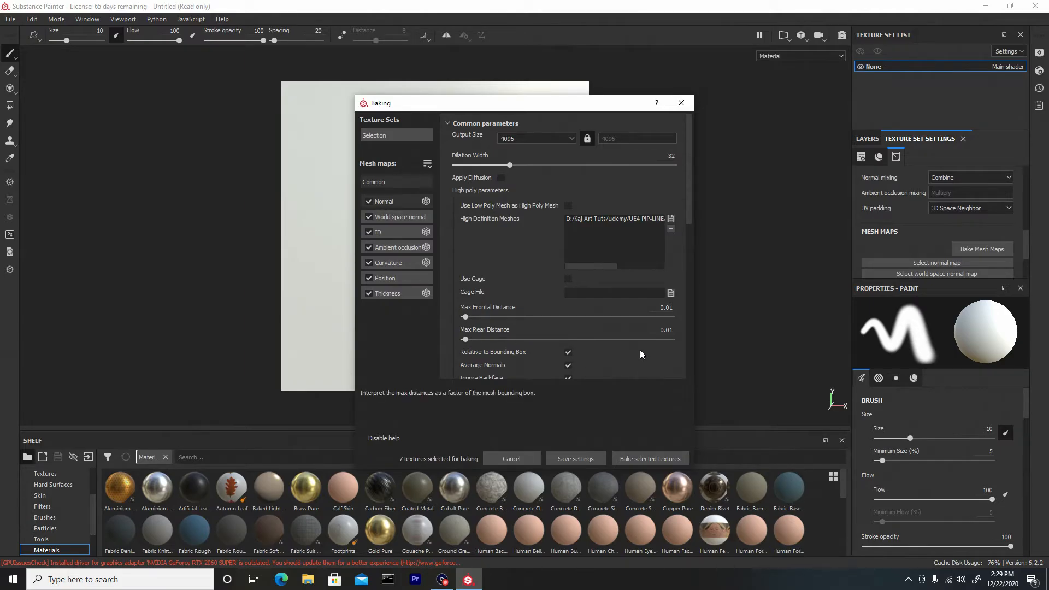
# Step: Set both the max frontal distance and the max rear distance for baking to 0.024
pyautogui.moveTo(467, 319); pyautogui.dragTo(468, 320)
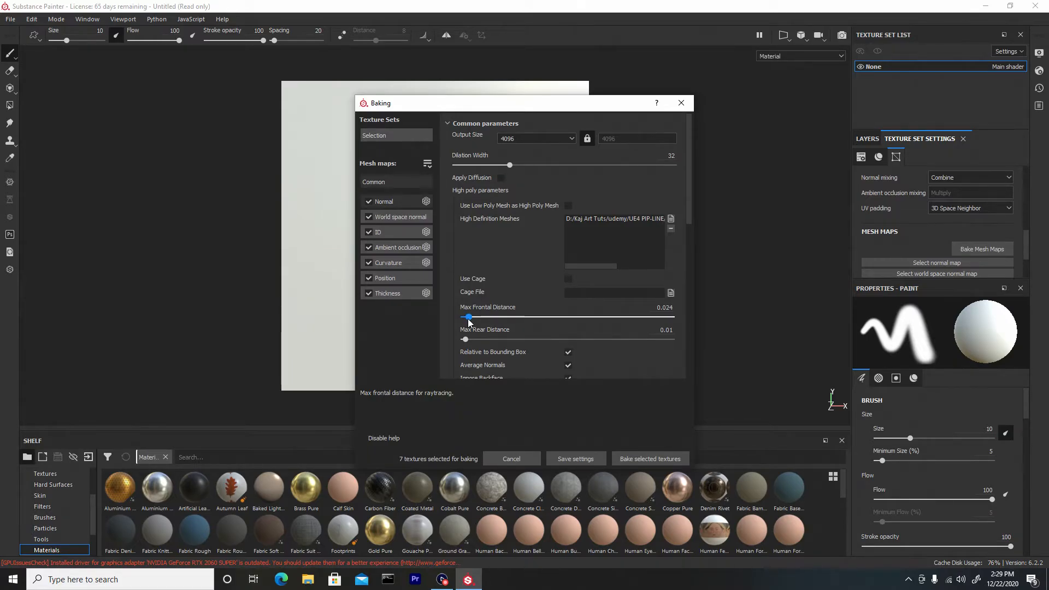
pyautogui.click(469, 340)
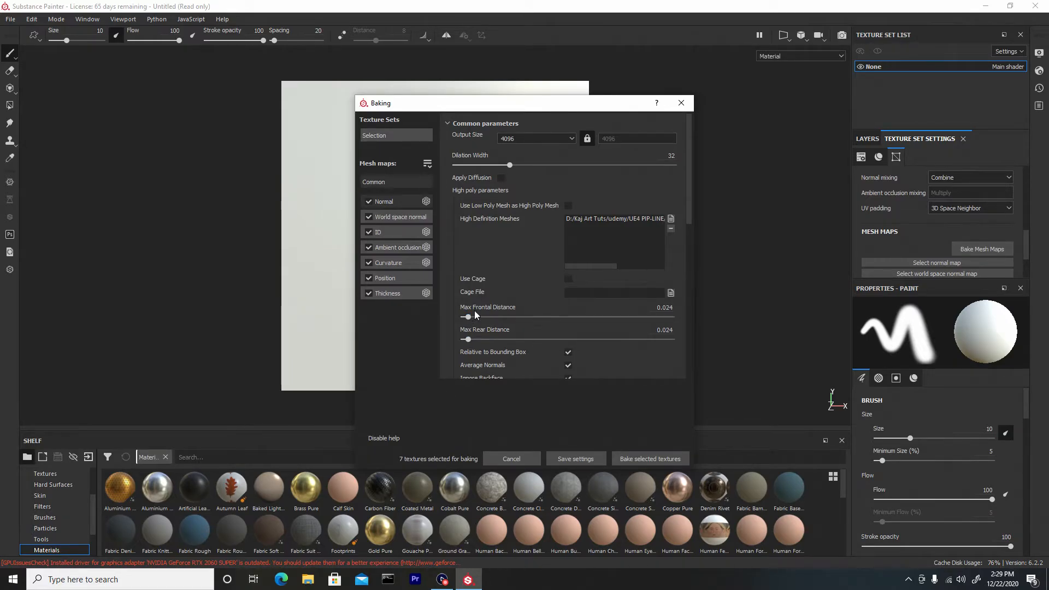
pyautogui.scroll(-1, 491, 273)
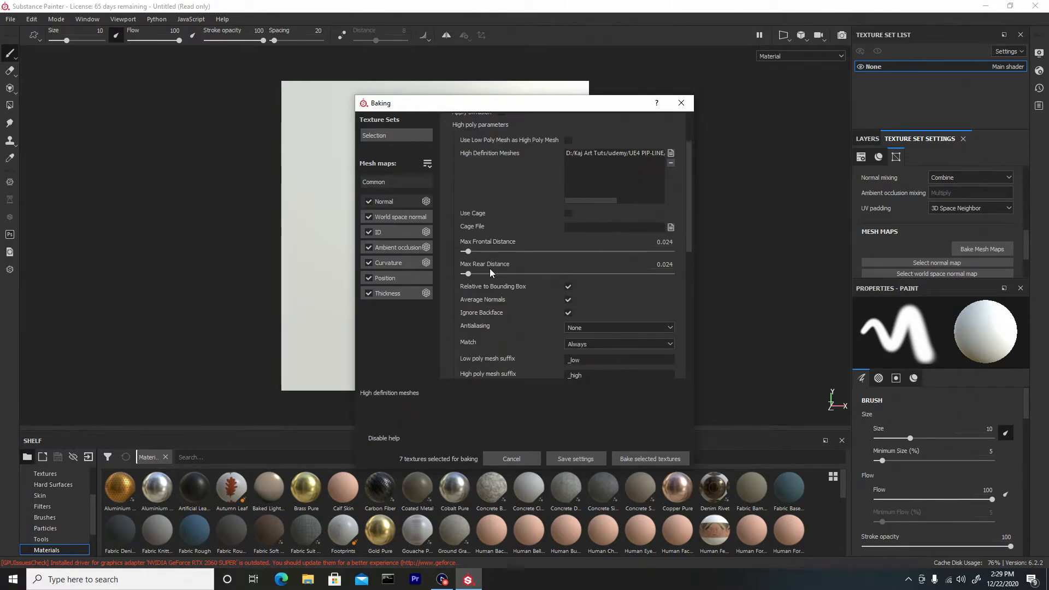
# Step: Set the antialiasing for the high-poly bake to Subsampling 8x8
pyautogui.scroll(-1, 491, 273)
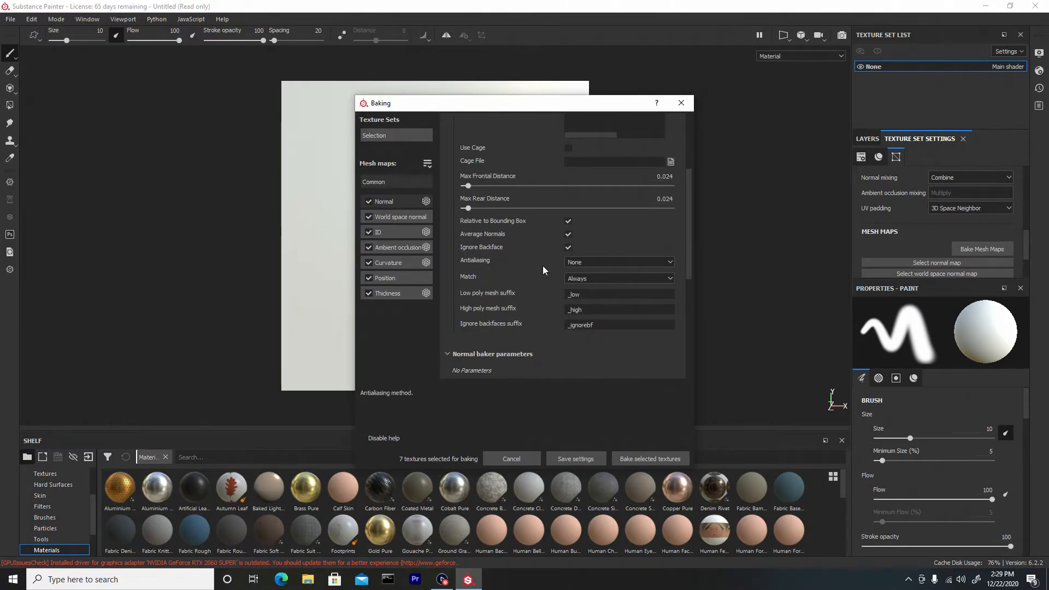
pyautogui.click(585, 263)
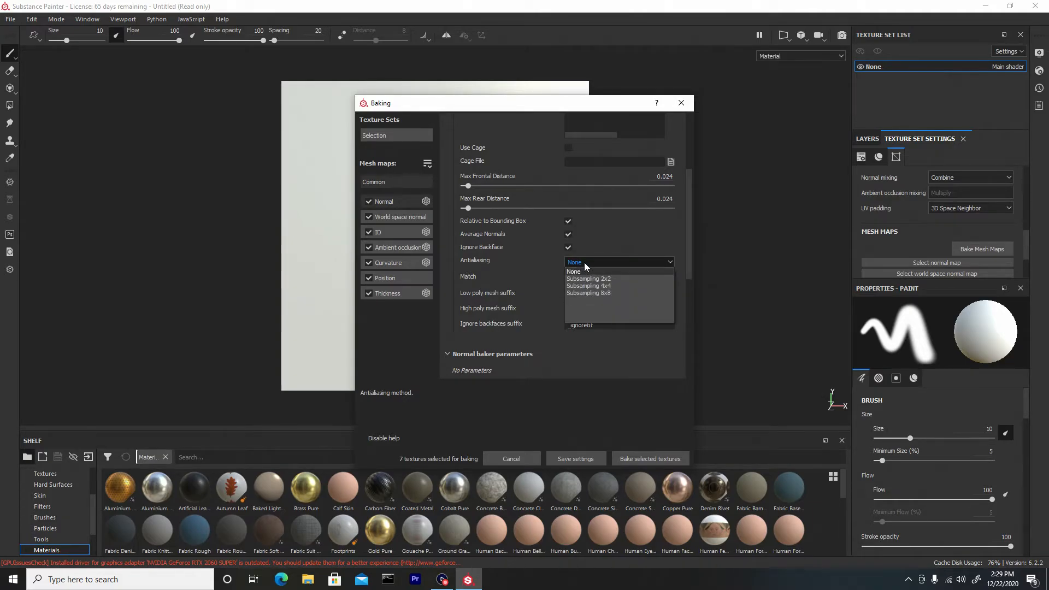
pyautogui.click(595, 293)
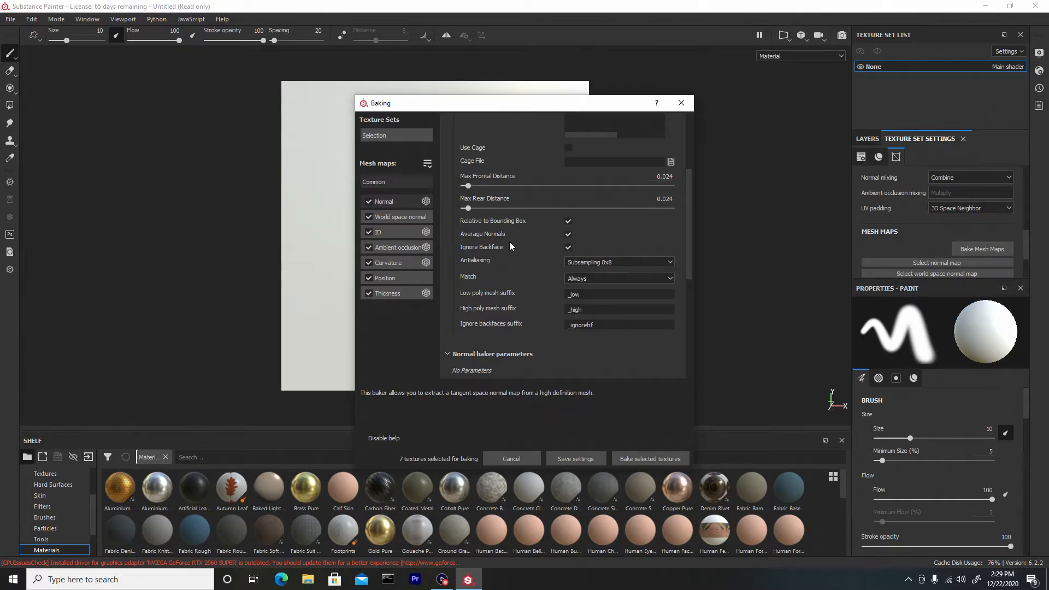
pyautogui.click(602, 281)
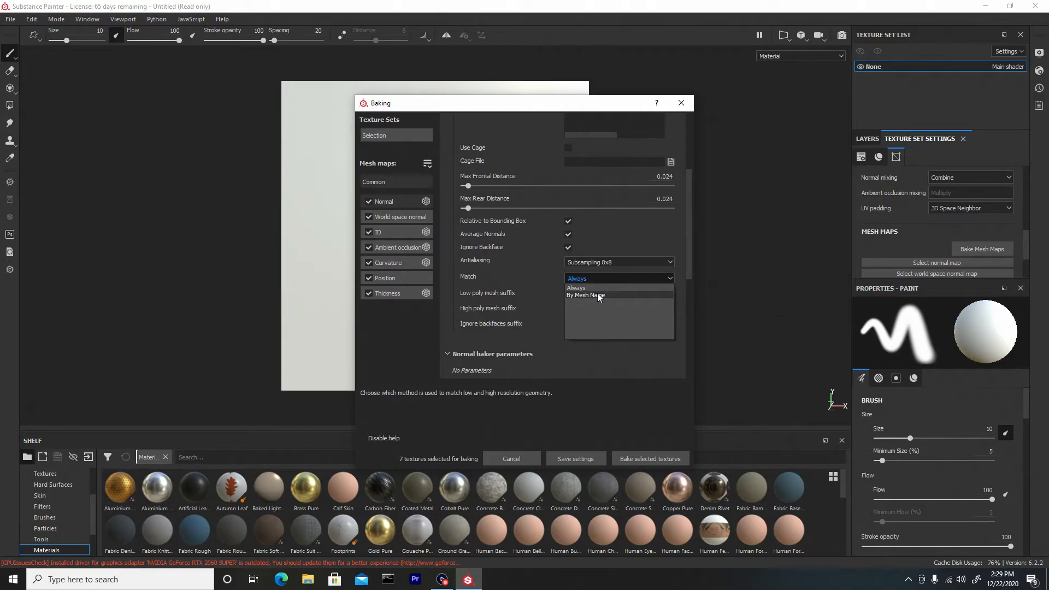
pyautogui.click(598, 295)
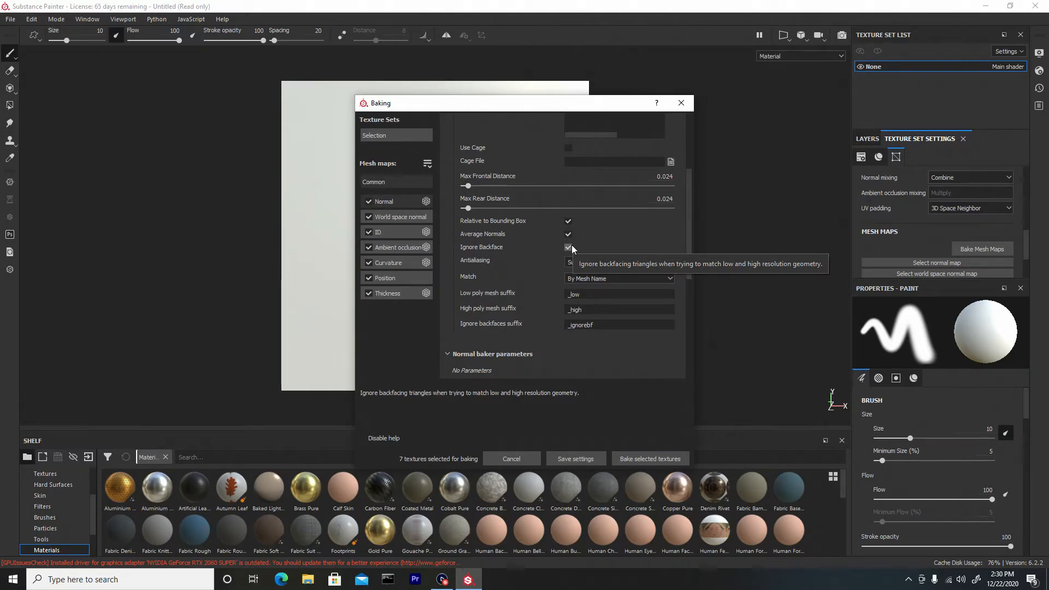
pyautogui.click(590, 277)
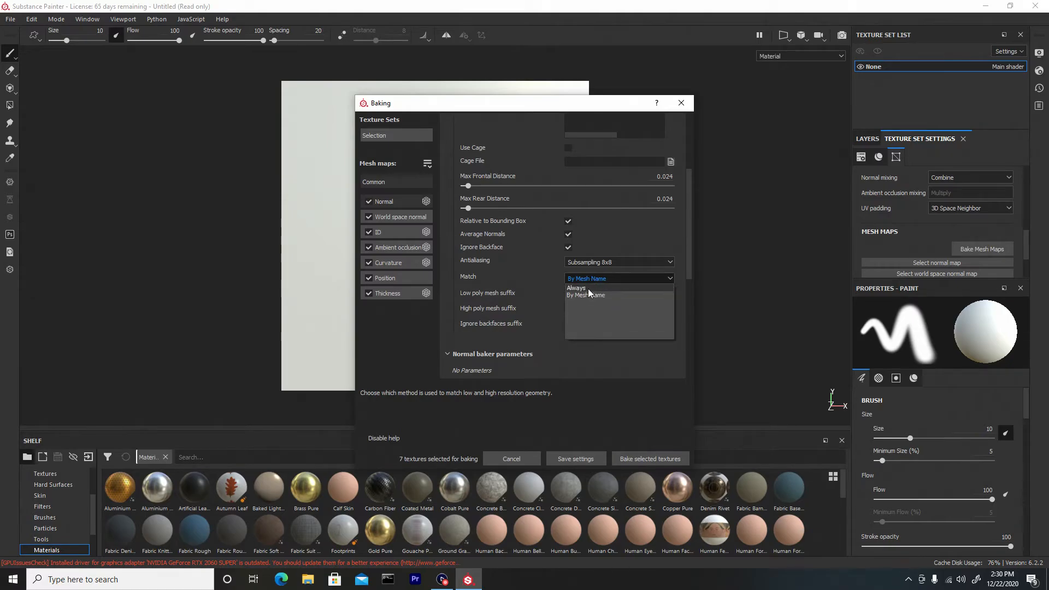
pyautogui.click(588, 289)
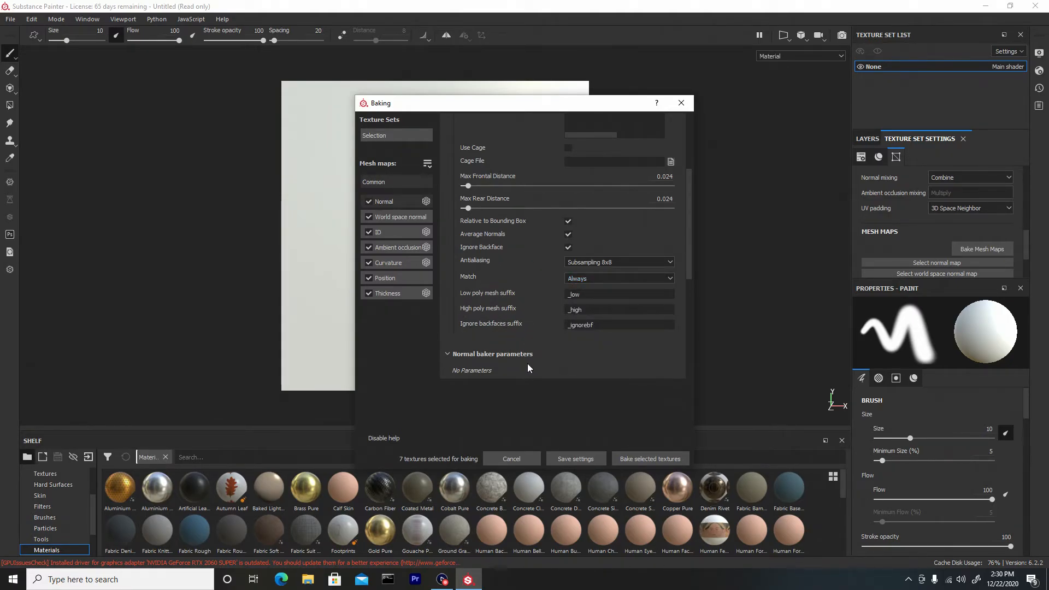
# Step: Bake all the selected mesh maps for the wall panel and close the progress window when the bake is complete
pyautogui.click(638, 458)
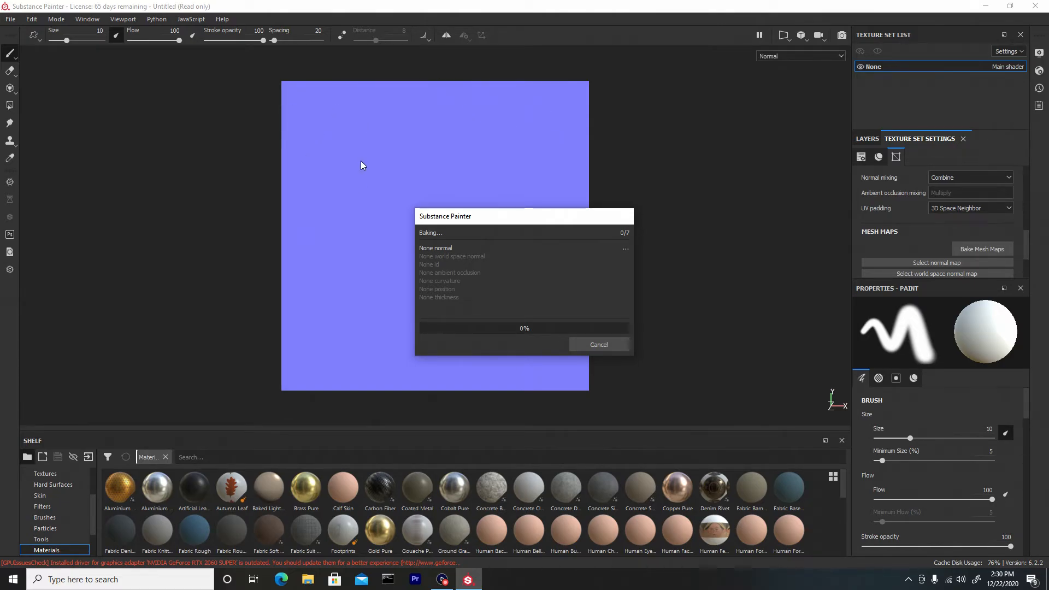
pyautogui.moveTo(455, 221); pyautogui.dragTo(659, 173)
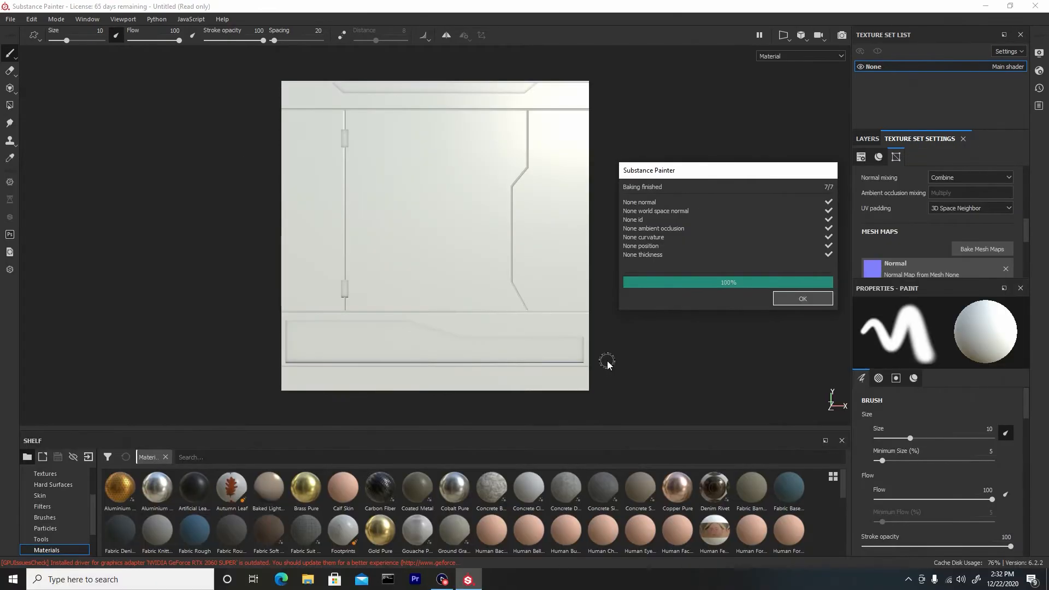
pyautogui.click(811, 302)
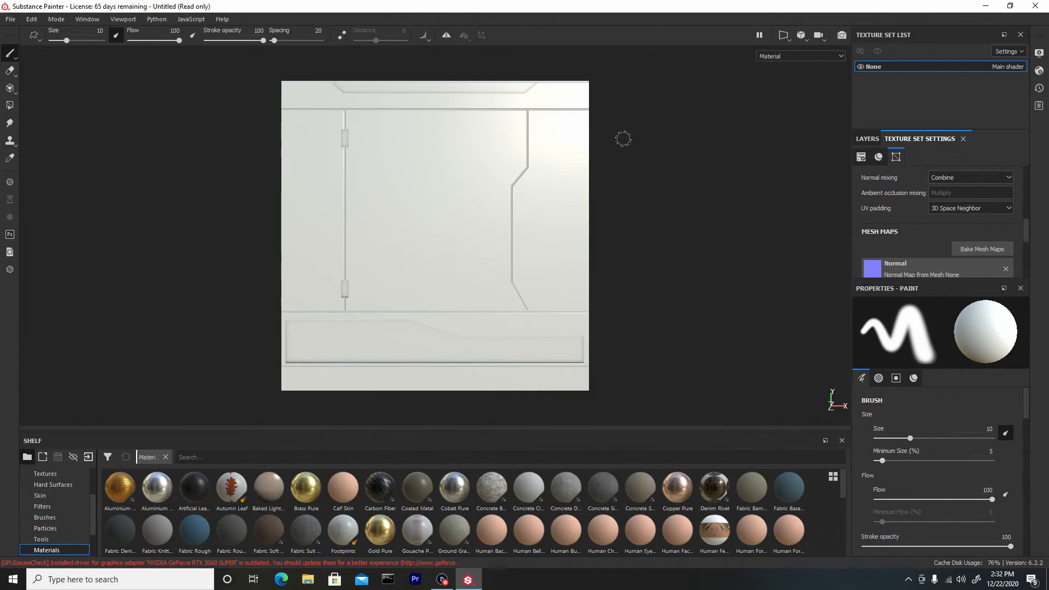
# Step: Activate the Polygon Fill tool and examine the baked detail on the wall panel from several angles
pyautogui.moveTo(216, 236)
pyautogui.keyDown('alt'); pyautogui.mouseDown()
pyautogui.moveTo(349, 258)
pyautogui.moveTo(410, 283)
pyautogui.moveTo(330, 269)
pyautogui.moveTo(52, 262)
pyautogui.moveTo(86, 281)
pyautogui.moveTo(421, 192)
pyautogui.moveTo(480, 187)
pyautogui.moveTo(243, 258)
pyautogui.moveTo(204, 235)
pyautogui.mouseUp(); pyautogui.keyUp('alt')
pyautogui.click(10, 107)
pyautogui.keyDown('alt'); pyautogui.moveTo(243, 360); pyautogui.dragTo(412, 234); pyautogui.keyUp('alt')
pyautogui.keyDown('alt'); pyautogui.moveTo(393, 151); pyautogui.dragTo(553, 328); pyautogui.keyUp('alt')
pyautogui.keyDown('alt'); pyautogui.moveTo(552, 329); pyautogui.dragTo(550, 334, button='middle'); pyautogui.keyUp('alt')
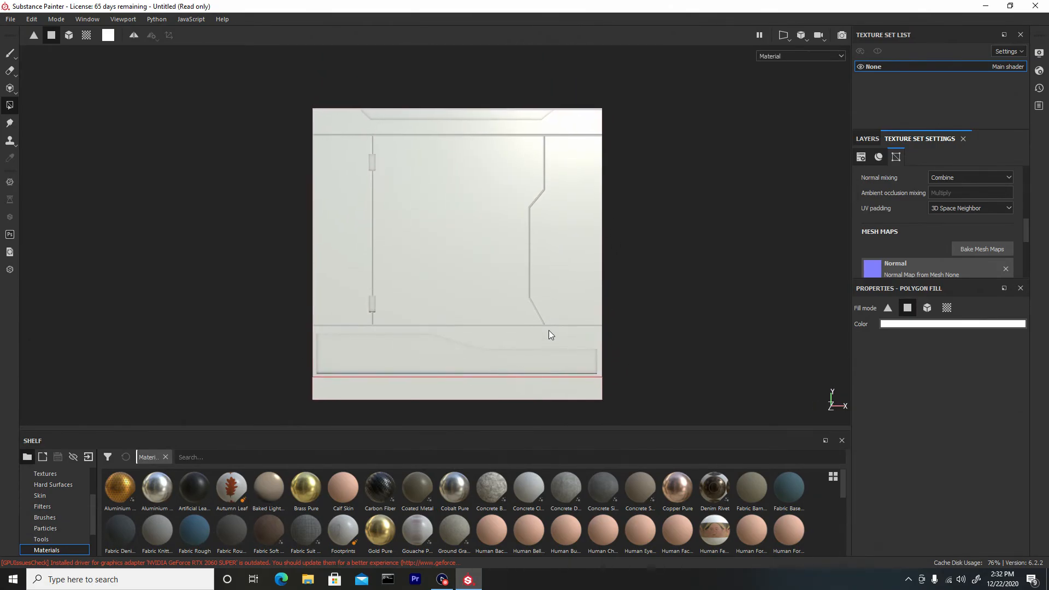